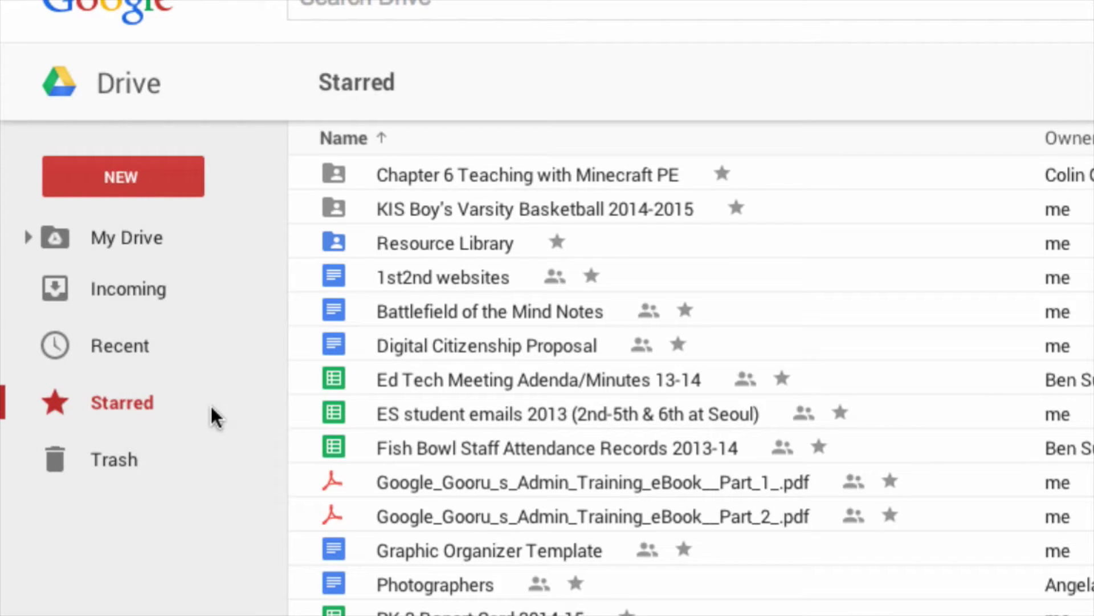
Step: Open the Trash to see the deleted folders and expand the advanced search filters
click(209, 462)
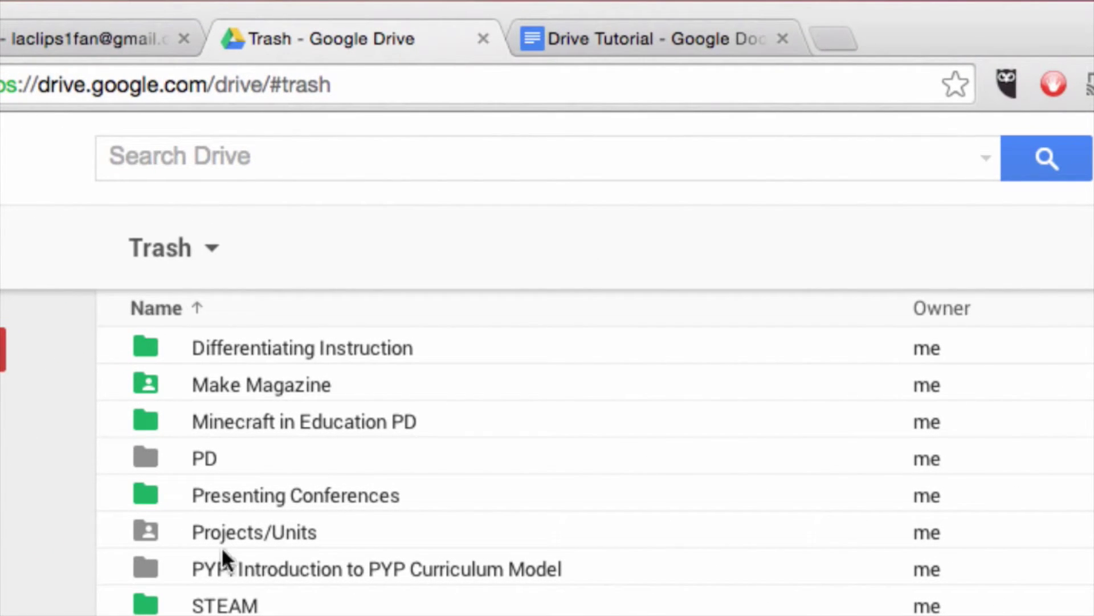
click(986, 158)
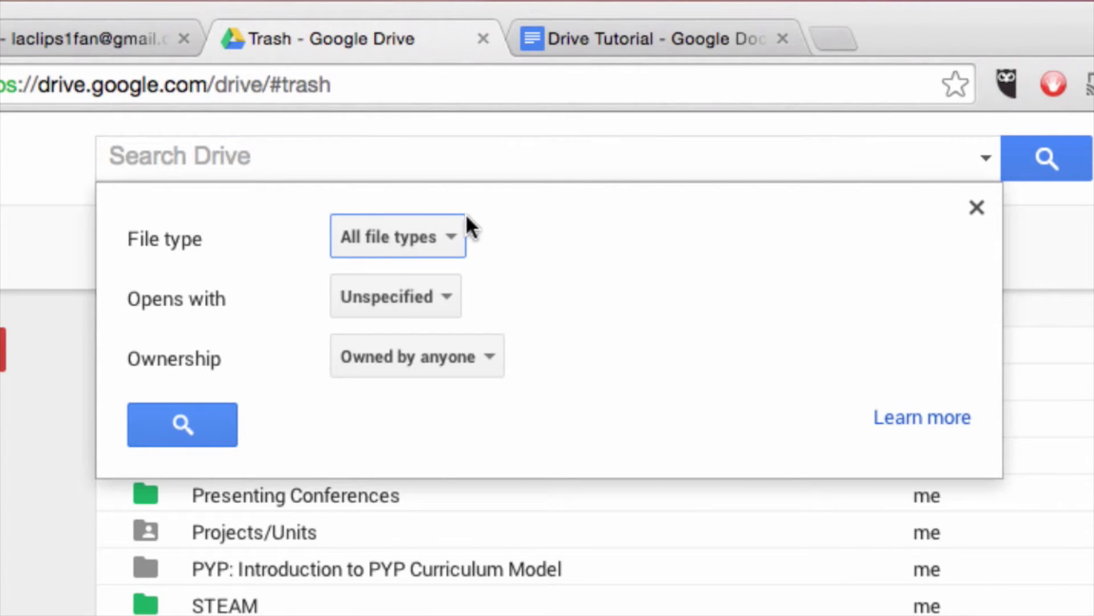
Step: Search for Folders that open with Google Docs and are Not owned by me, shown as a grid
click(398, 237)
click(451, 300)
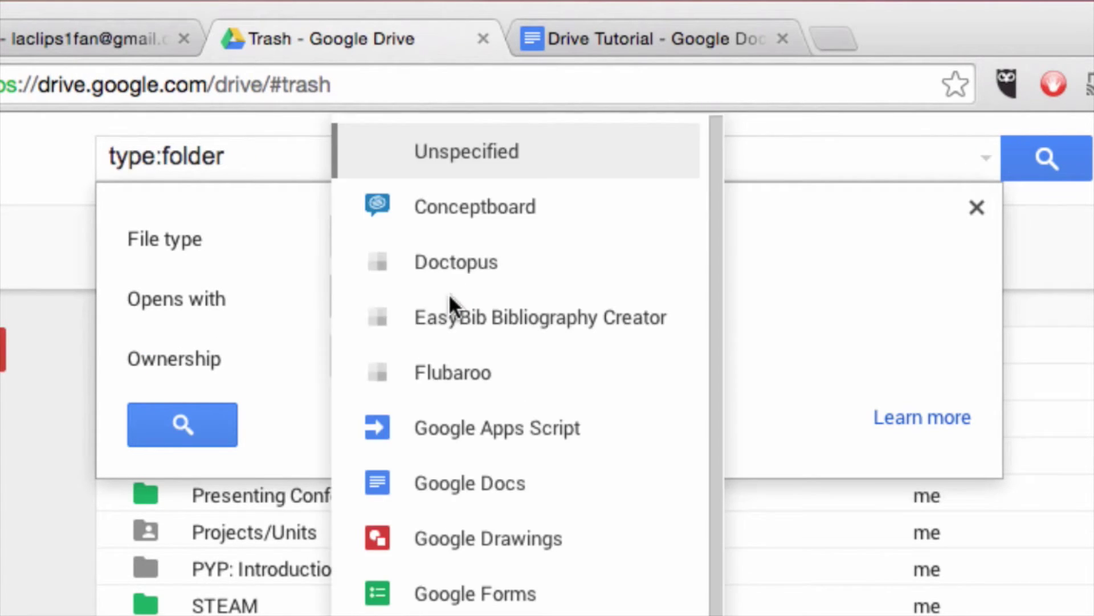
click(454, 483)
click(459, 349)
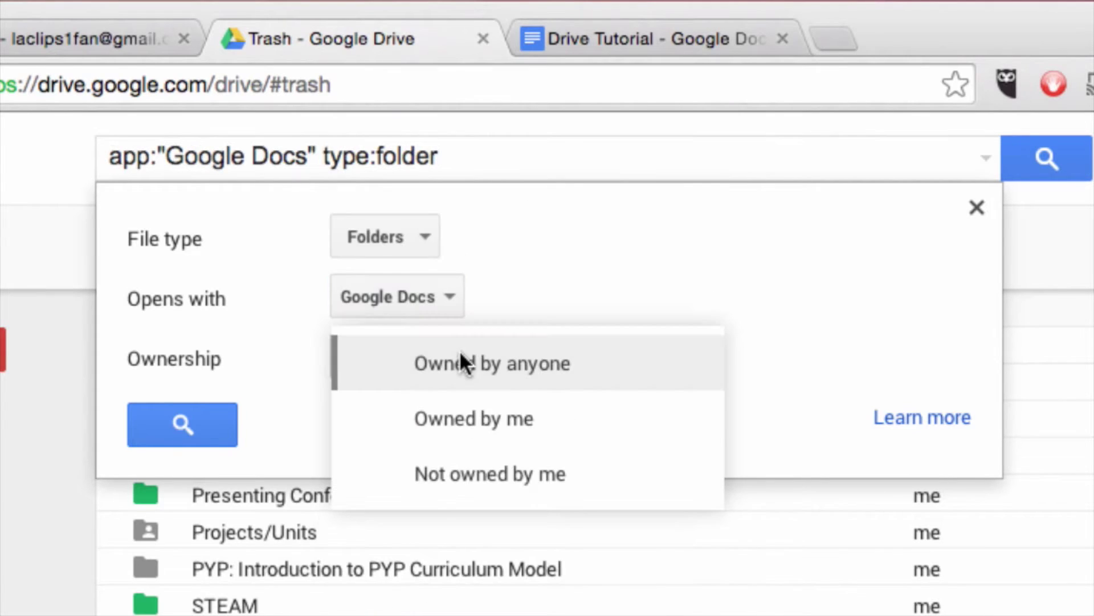
click(513, 469)
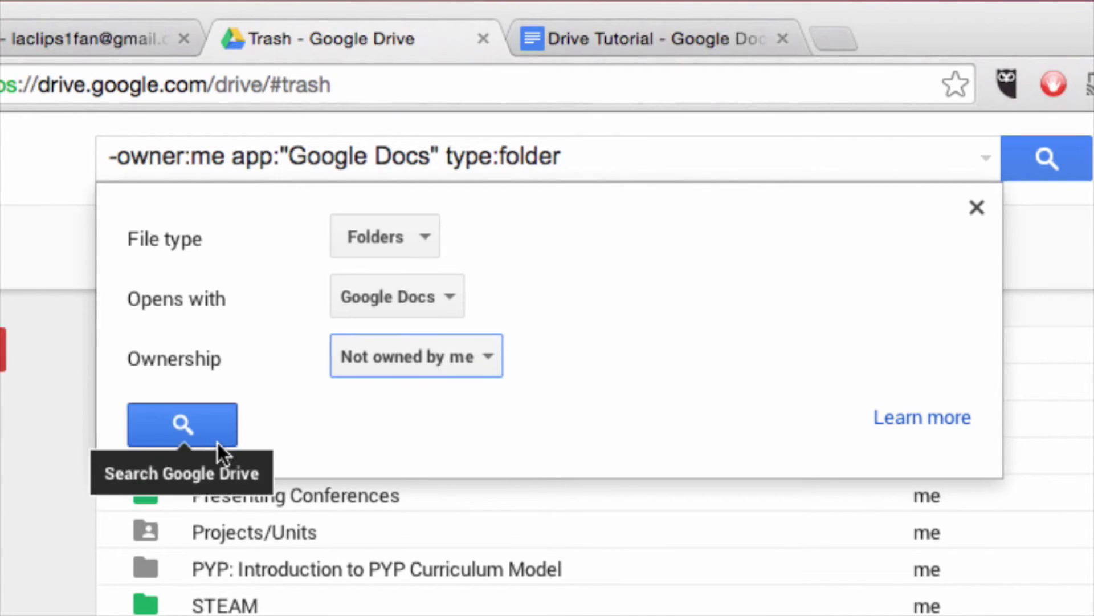
click(182, 424)
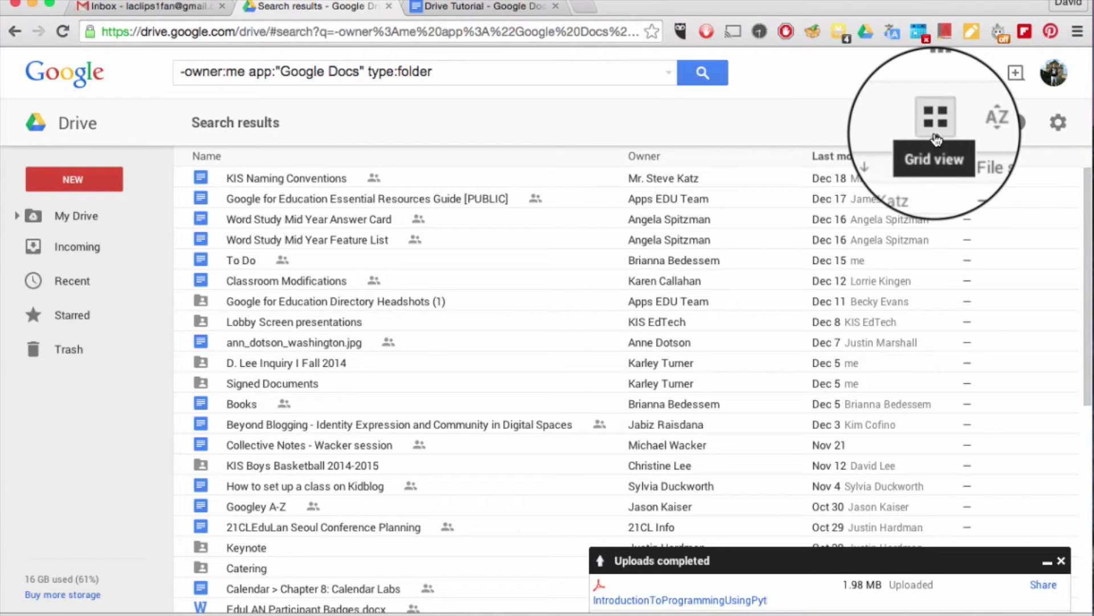
click(936, 125)
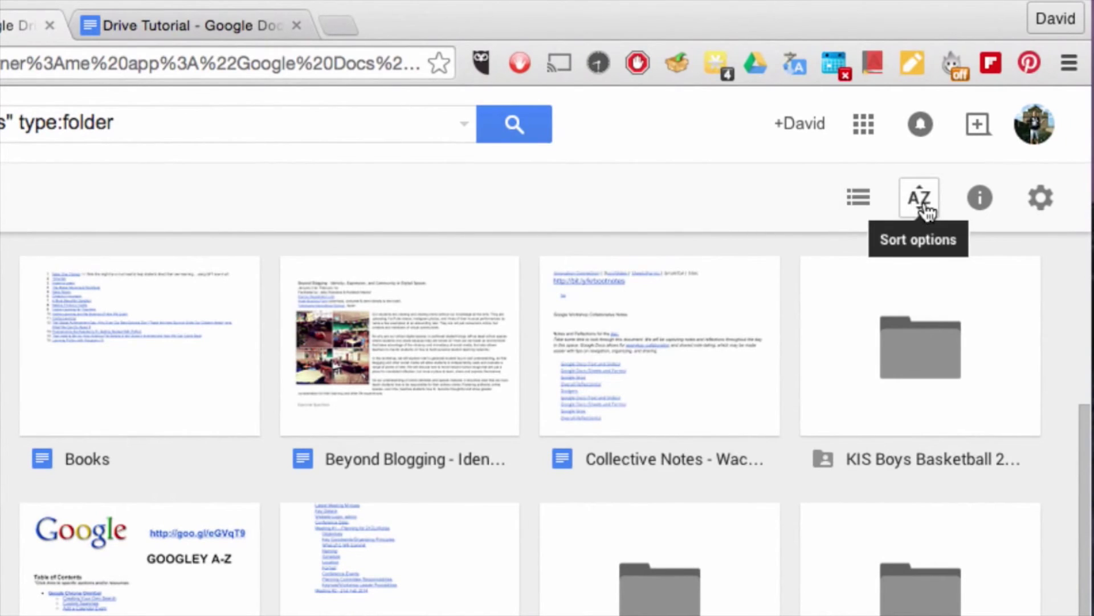
Step: Look at the sort orders without changing them, and select the Books document
click(920, 198)
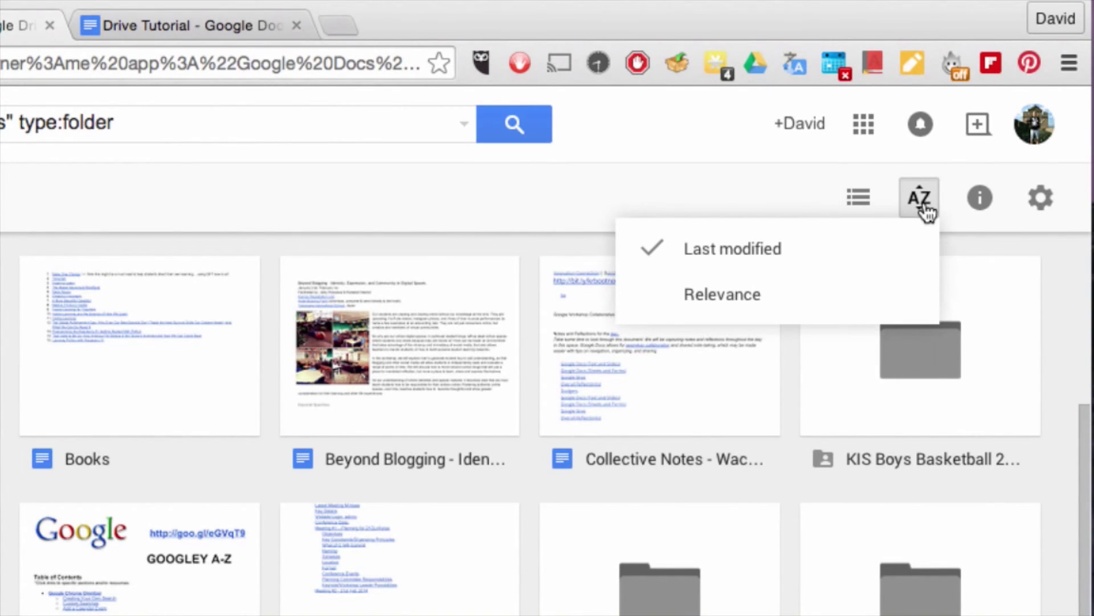
click(923, 205)
click(225, 420)
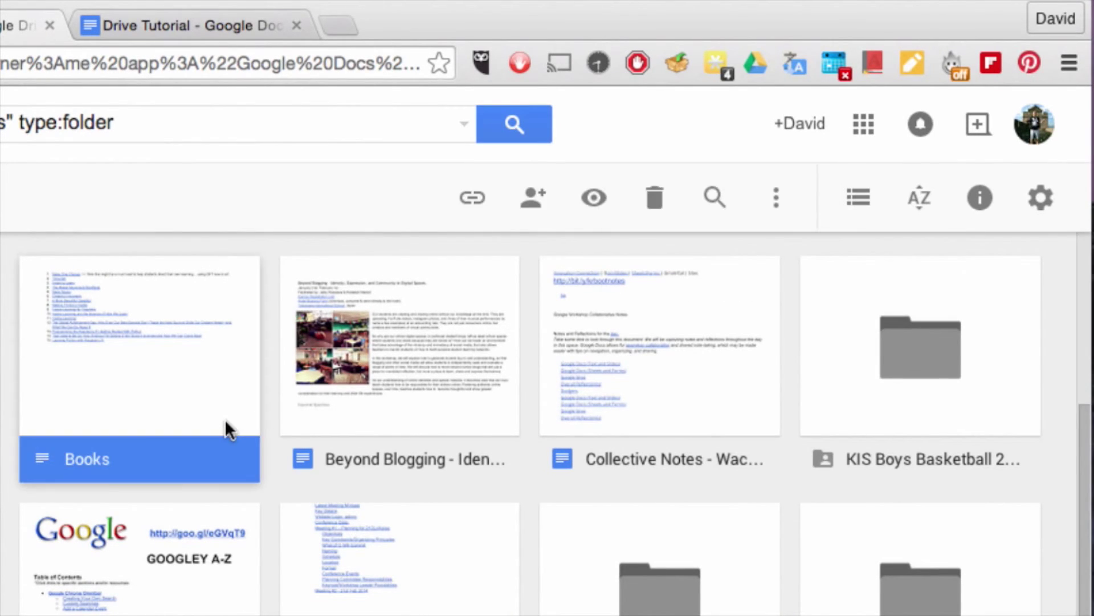
Step: Review the Books document's activity and Details, then close the information panel
click(981, 198)
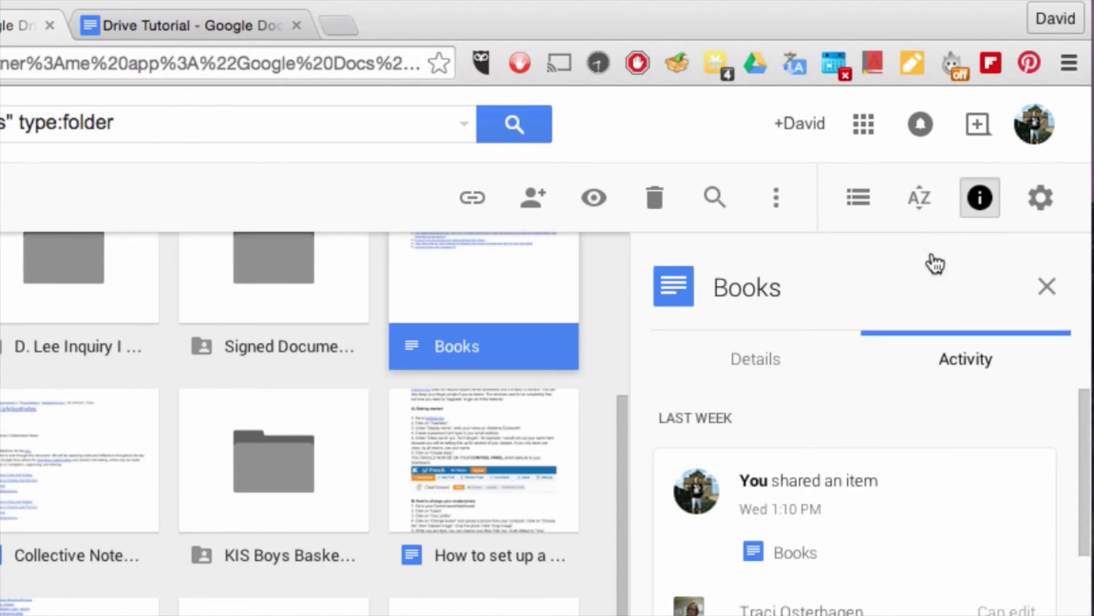
click(753, 361)
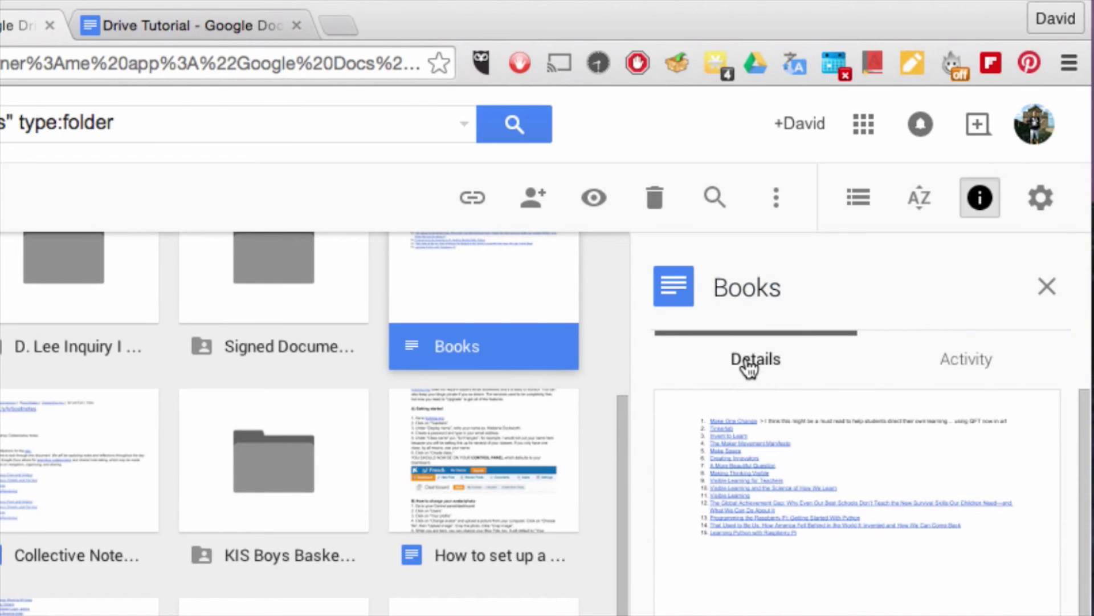
click(1047, 287)
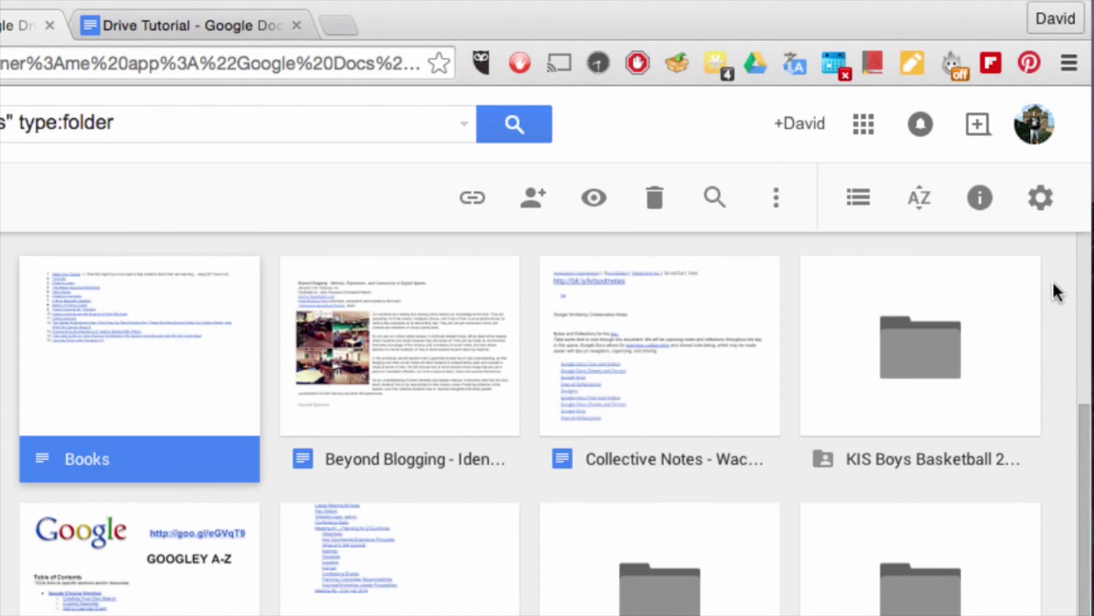
Step: View the gear Settings menu, then open the +Name Google+ posts page in a new tab
click(1041, 206)
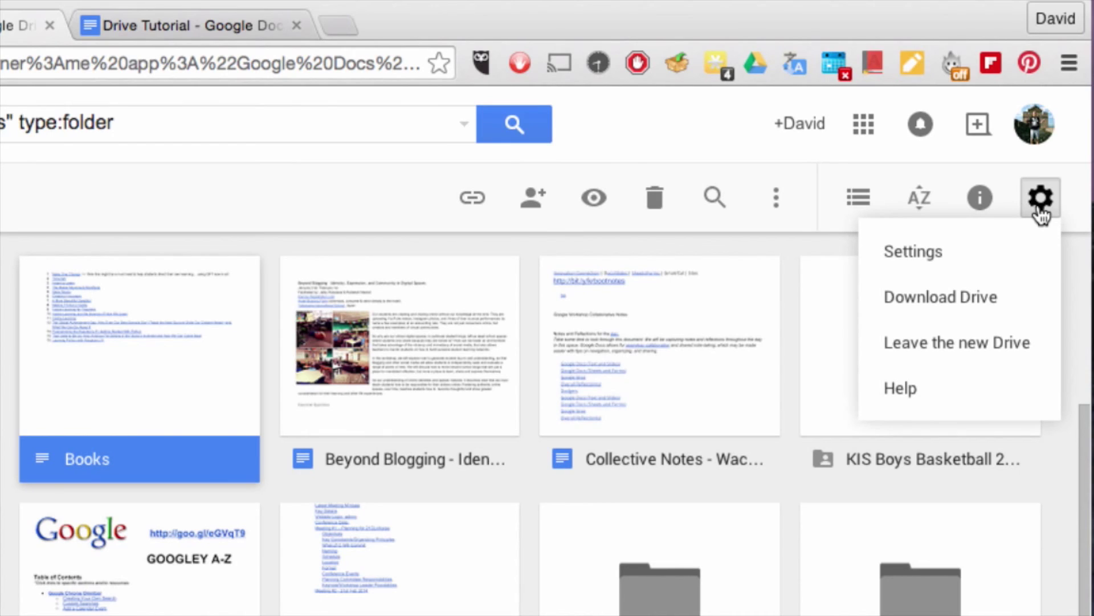
click(799, 124)
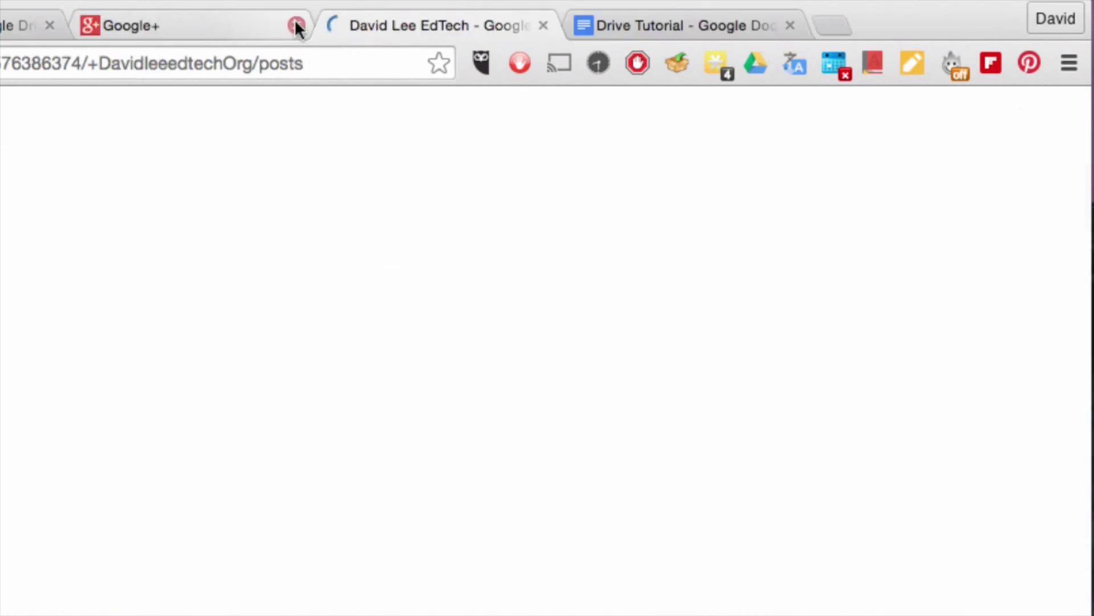